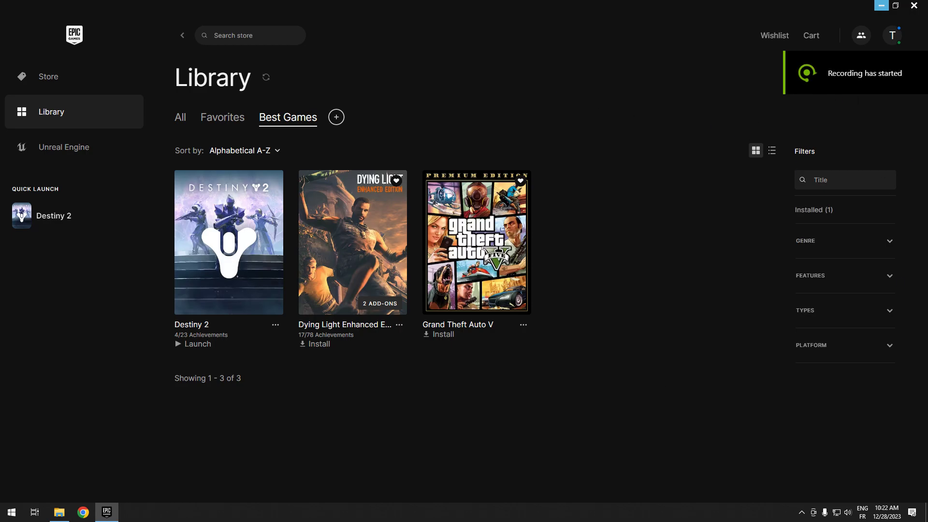
Step: Switch to File Explorer and browse to D:\Epic Games Luancher\Games
{"action": "left_click", "coordinate": [888, 4]}
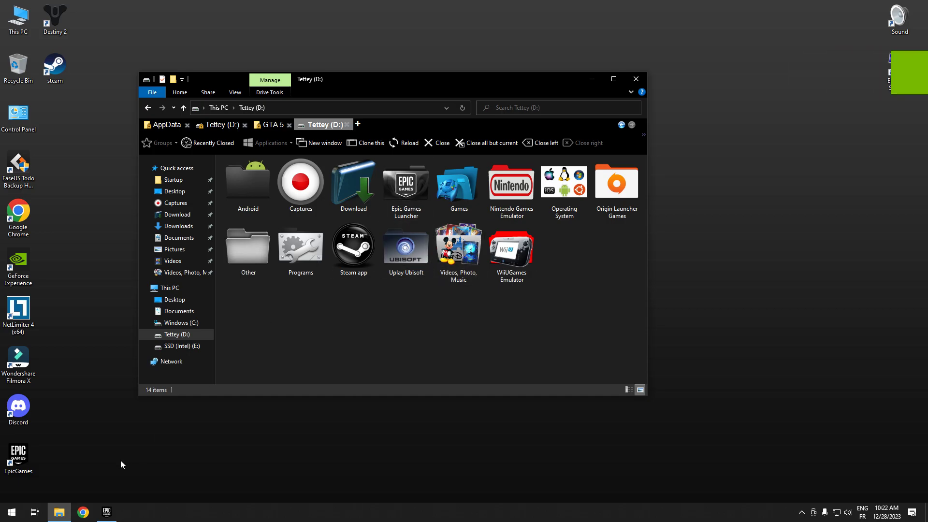
{"action": "left_click", "coordinate": [107, 512]}
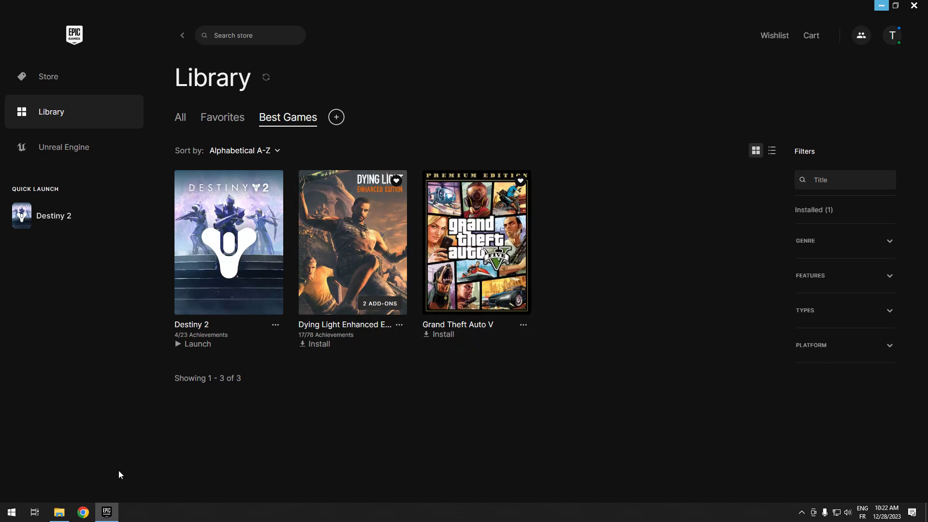
{"action": "left_click", "coordinate": [59, 516]}
{"action": "double_click", "coordinate": [399, 197]}
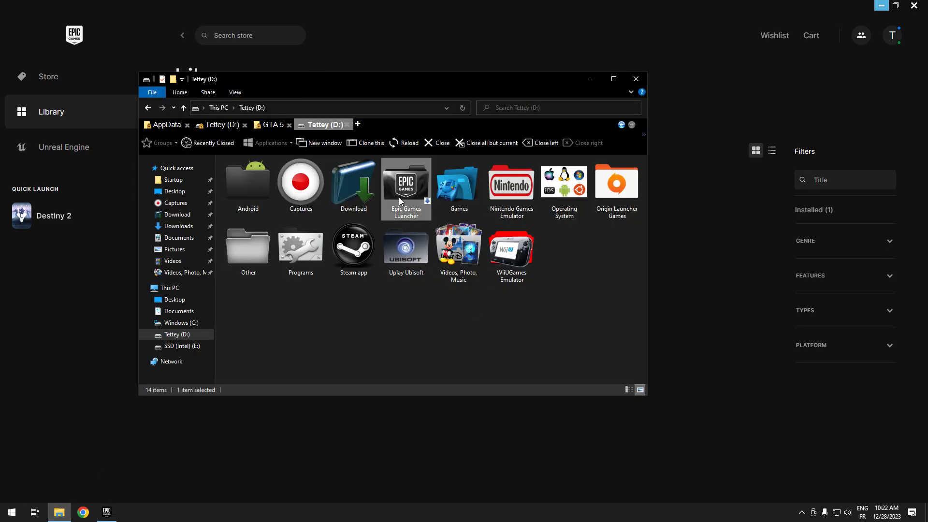
{"action": "double_click", "coordinate": [308, 195]}
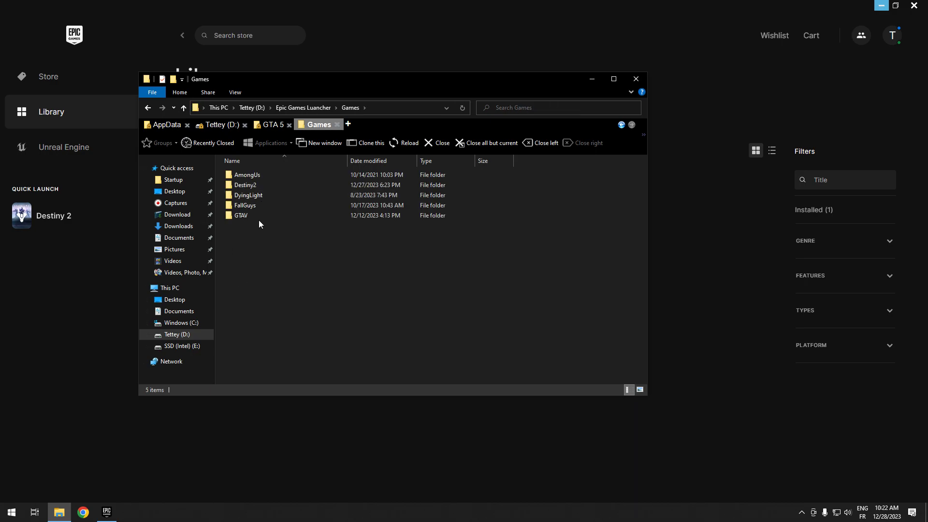
Step: View the GTAV folder's Properties, close them, and go back up to Epic Games Luancher
{"action": "right_click", "coordinate": [240, 217]}
{"action": "left_click", "coordinate": [345, 420]}
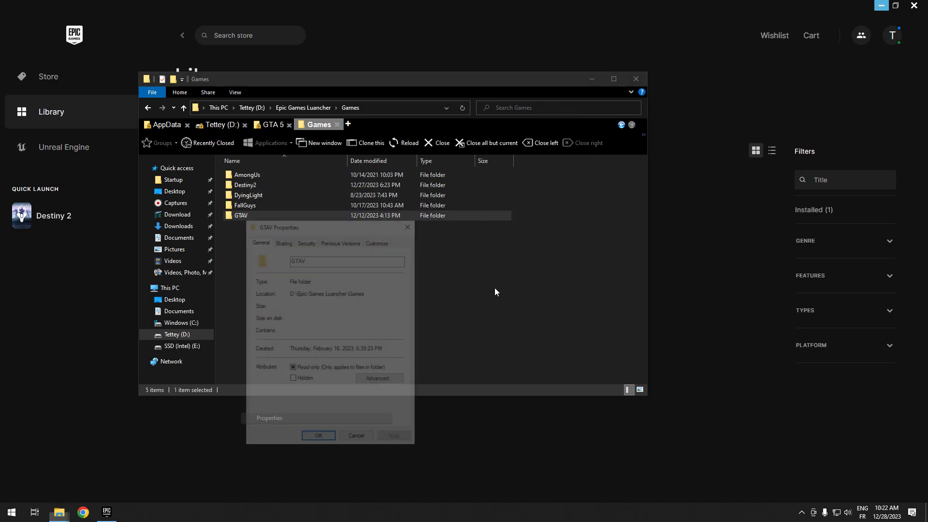
{"action": "left_click", "coordinate": [408, 225]}
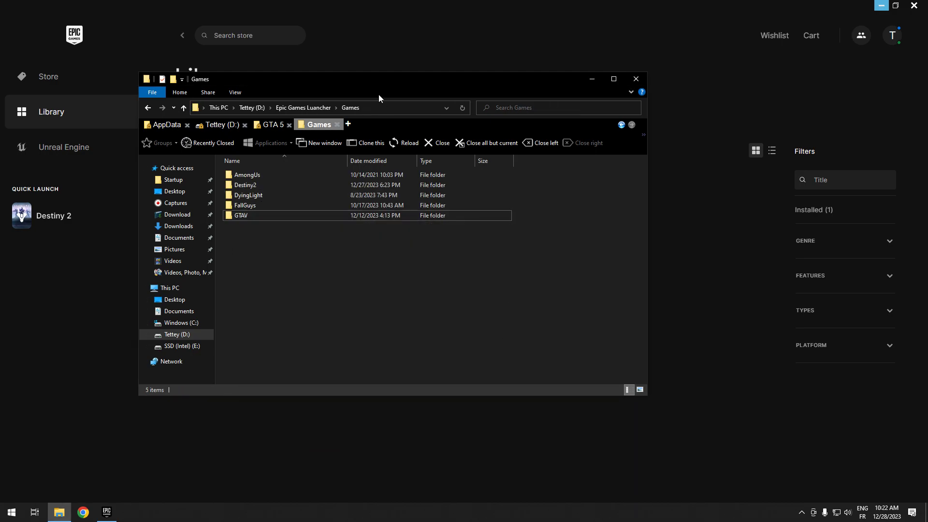
{"action": "left_click_drag", "start_coordinate": [391, 82], "coordinate": [461, 117]}
{"action": "left_click", "coordinate": [363, 143]}
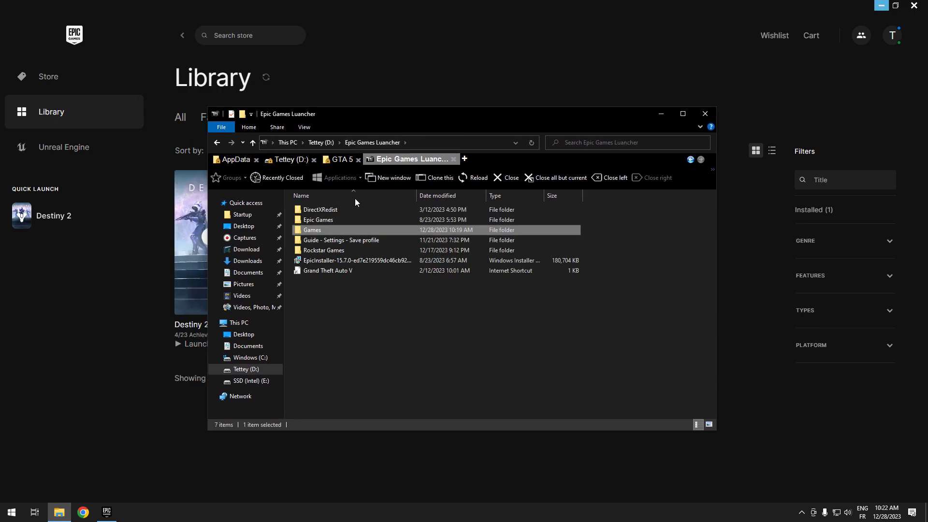
Step: Start the Grand Theft Auto V install and bring up the install-location folder picker
{"action": "left_click", "coordinate": [112, 320]}
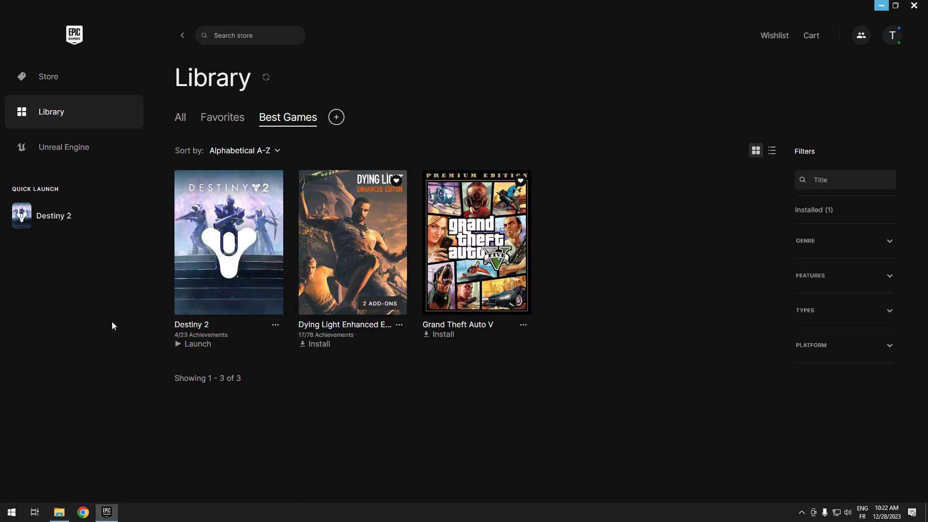
{"action": "left_click", "coordinate": [443, 335]}
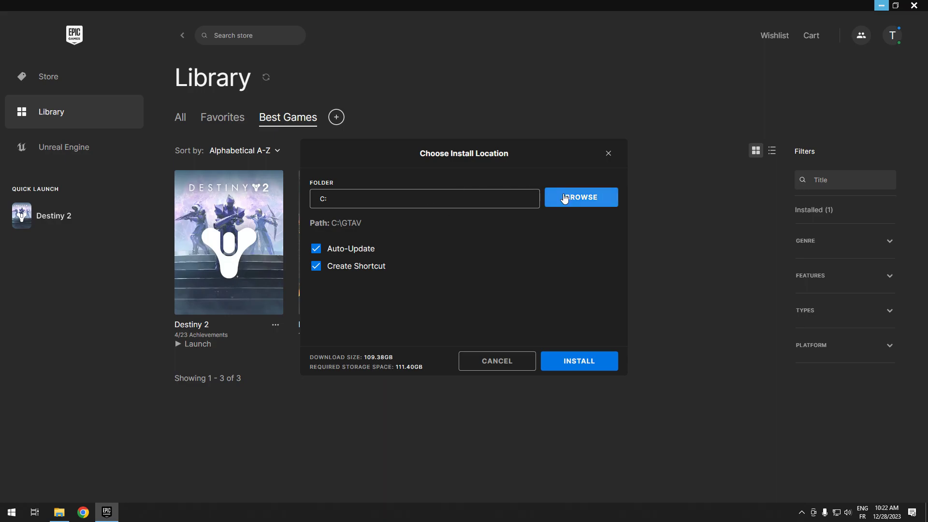
{"action": "left_click", "coordinate": [598, 206]}
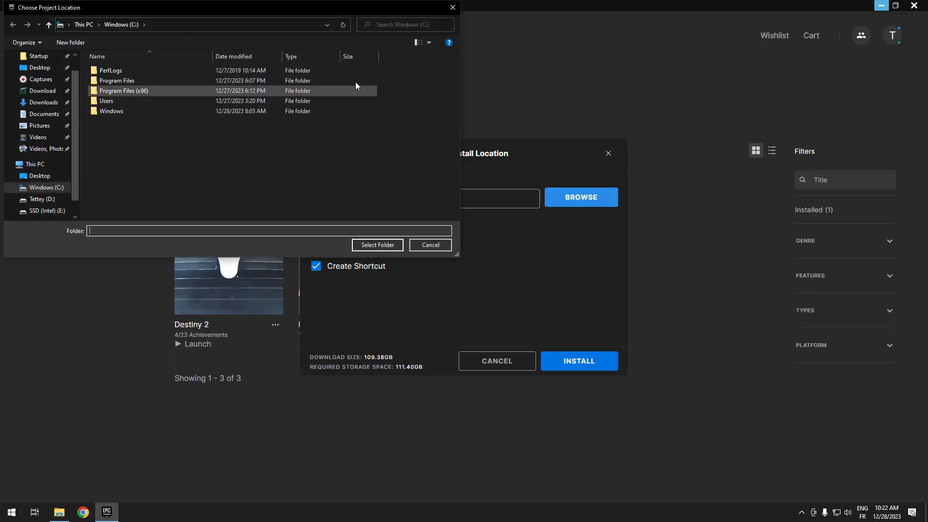
{"action": "left_click_drag", "start_coordinate": [276, 15], "coordinate": [541, 136]}
{"action": "mouse_move", "coordinate": [308, 320]}
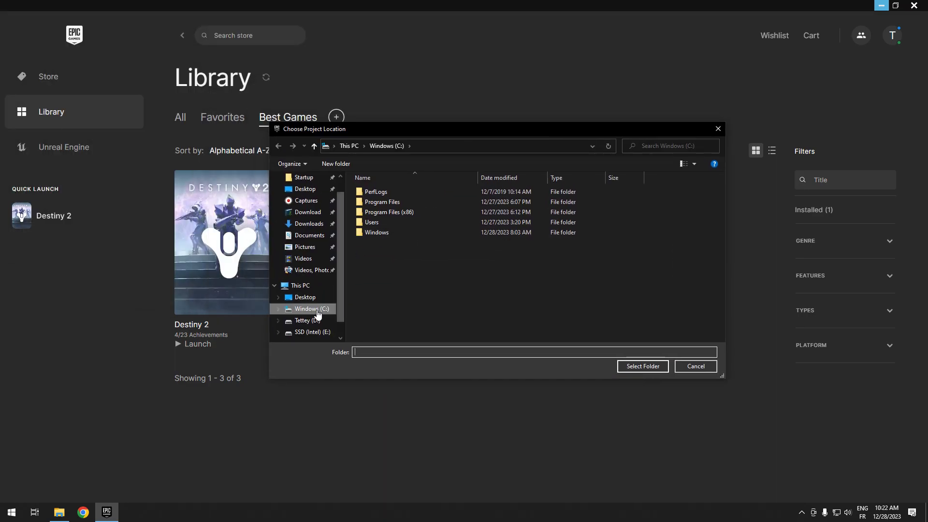
Step: Choose D:\Epic Games Luancher\Games as the install folder, which the launcher rejects as not empty
{"action": "left_click", "coordinate": [319, 322]}
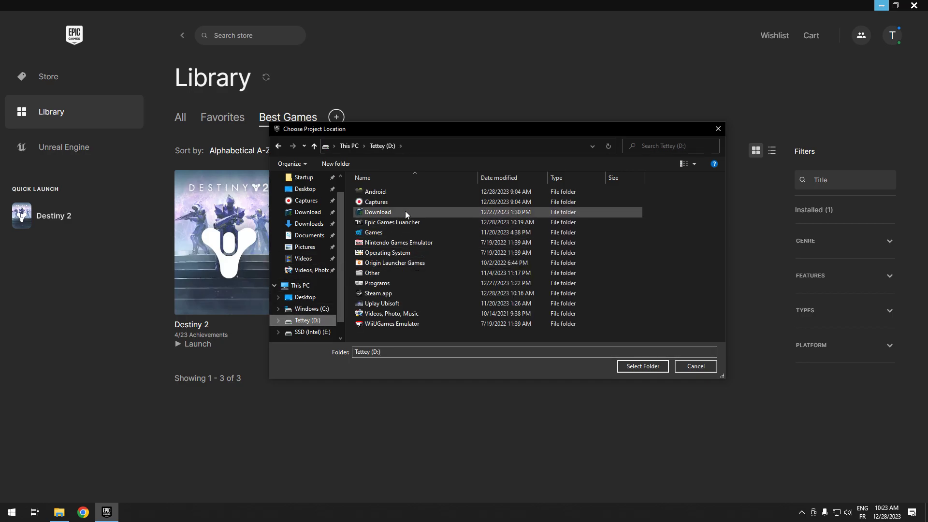
{"action": "left_click", "coordinate": [400, 224]}
{"action": "double_click", "coordinate": [399, 225]}
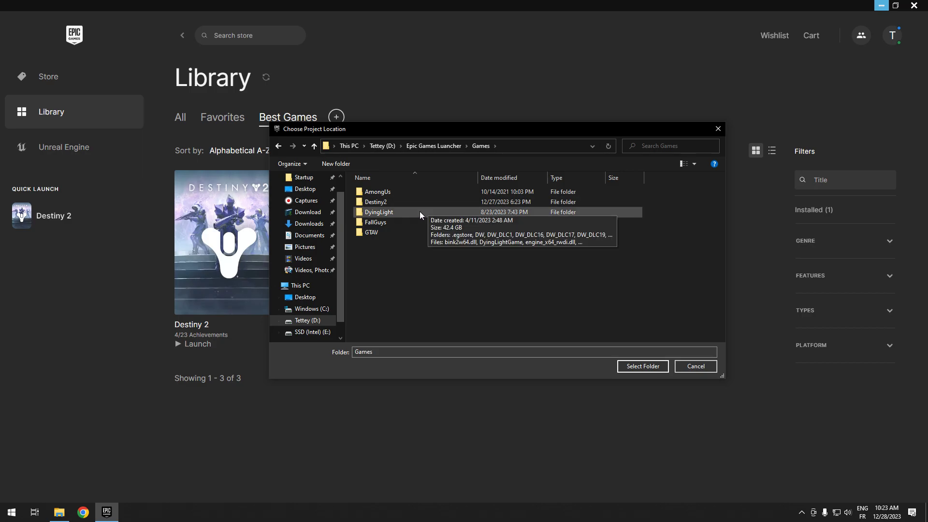
{"action": "left_click", "coordinate": [439, 145]}
{"action": "left_click", "coordinate": [387, 211]}
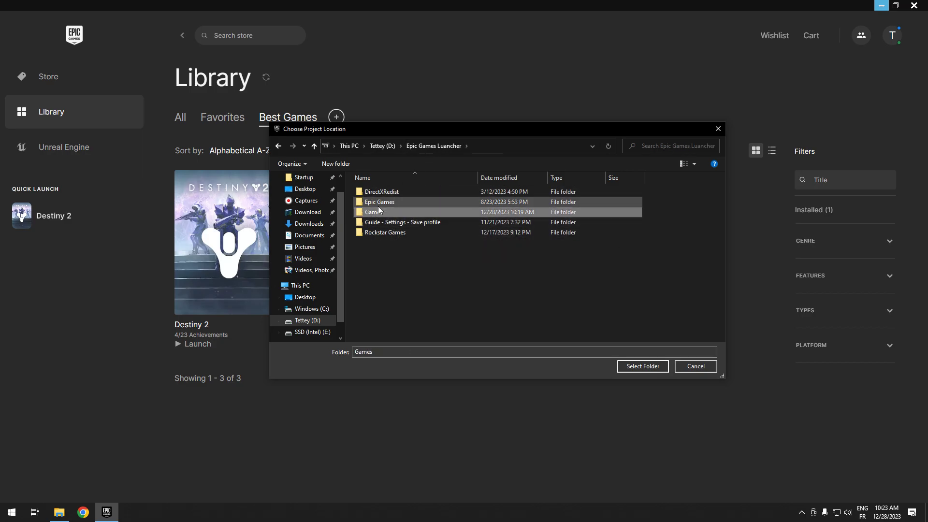
{"action": "left_click", "coordinate": [653, 368]}
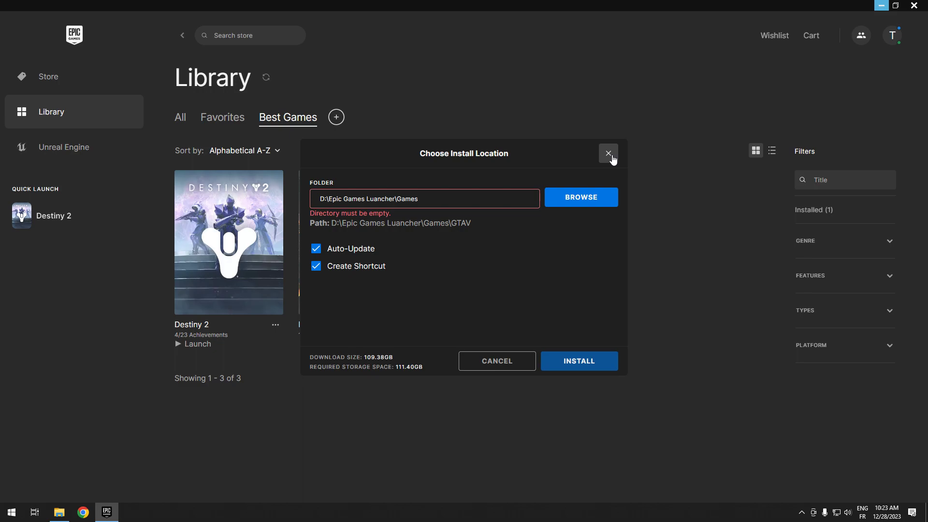
Step: Cut the GTAV folder from Games and paste it into the Epic Games Luancher folder
{"action": "left_click", "coordinate": [60, 512]}
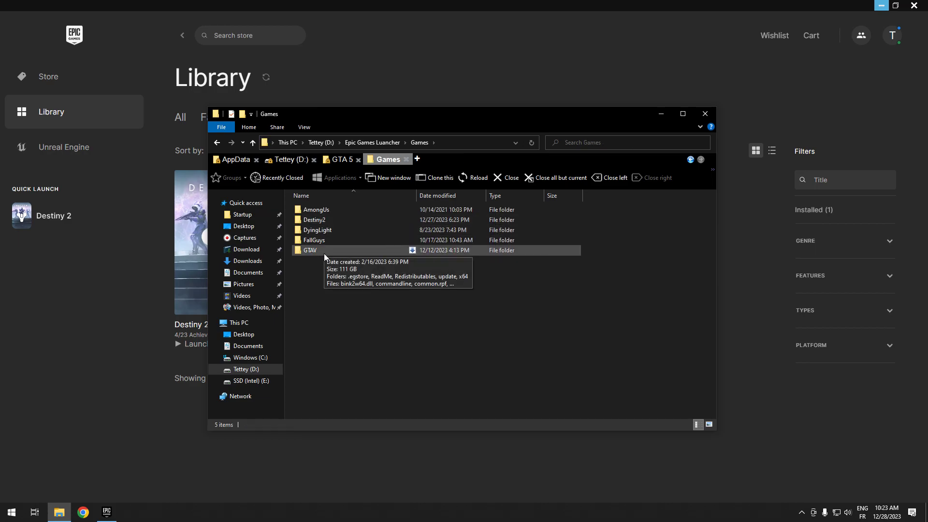
{"action": "right_click", "coordinate": [324, 253]}
{"action": "left_click", "coordinate": [368, 394]}
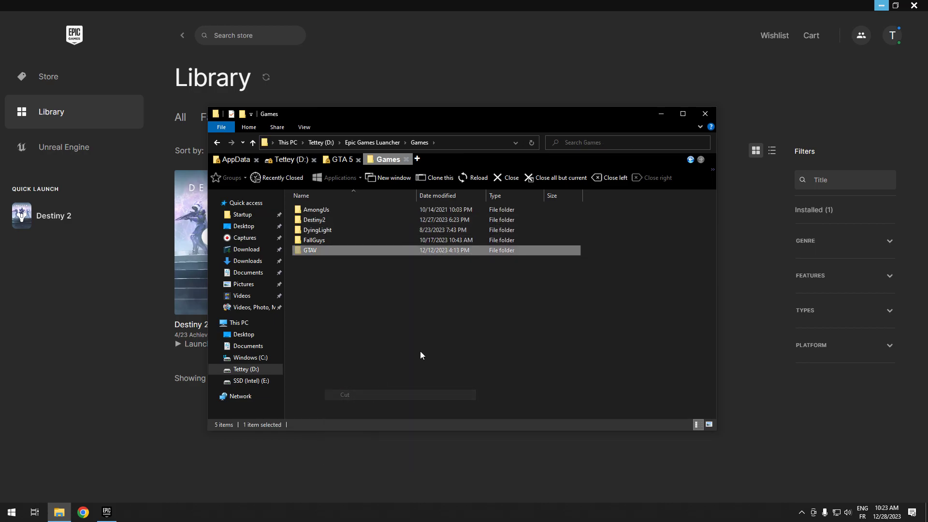
{"action": "left_click", "coordinate": [384, 144]}
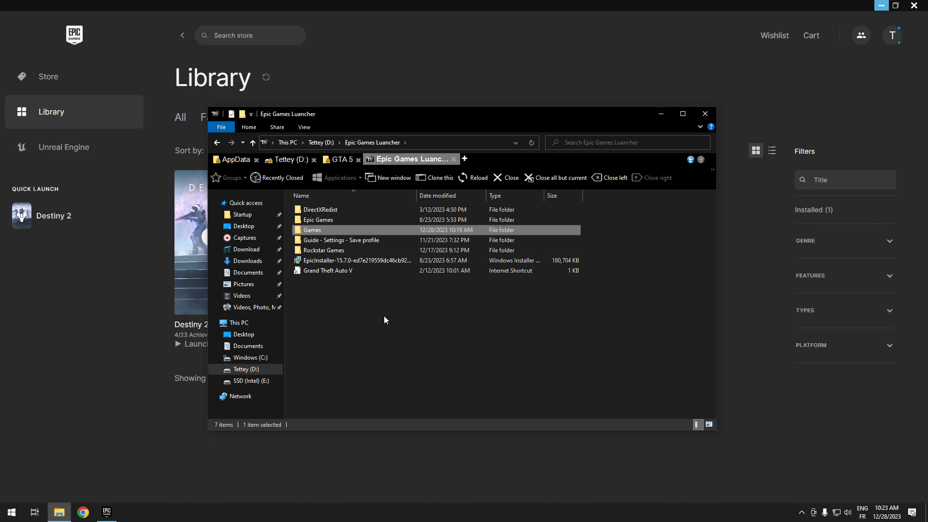
{"action": "key", "text": "ctrl+v"}
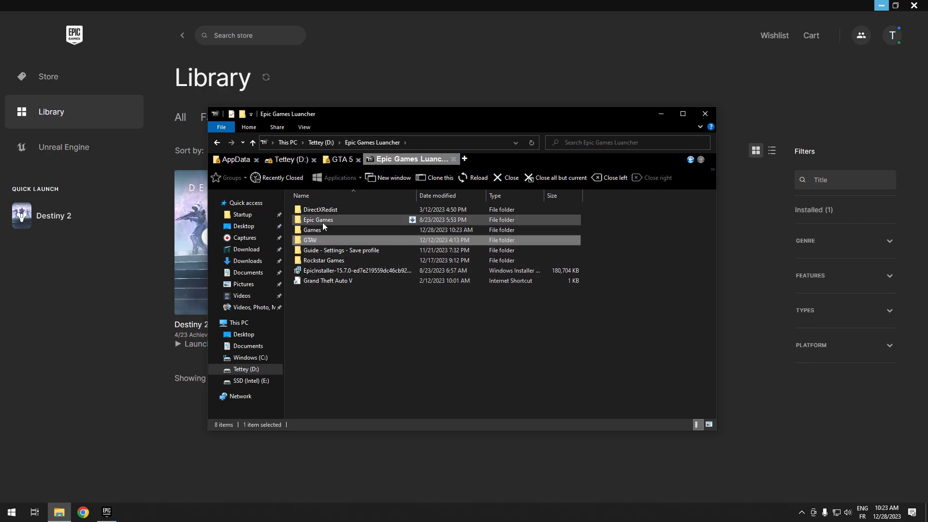
Step: Confirm Games no longer contains GTAV and hide File Explorer
{"action": "double_click", "coordinate": [322, 227]}
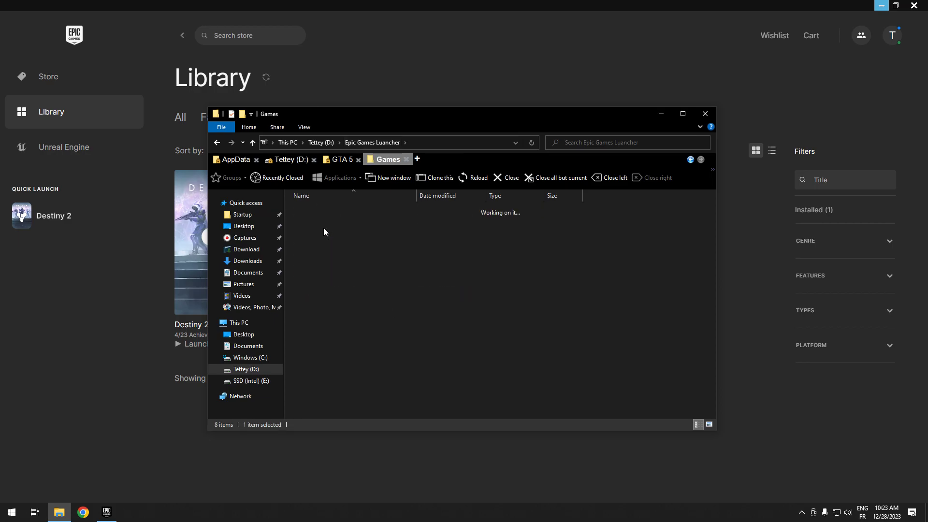
{"action": "left_click", "coordinate": [660, 114]}
Step: Dismiss the prompt, restart the GTA V install and inspect the default install path text
{"action": "left_click", "coordinate": [608, 153]}
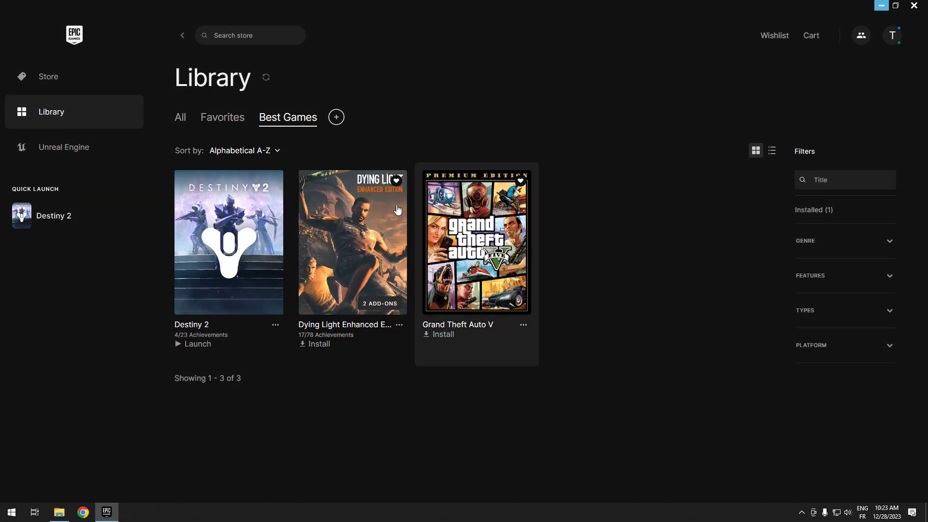
{"action": "left_click", "coordinate": [450, 333]}
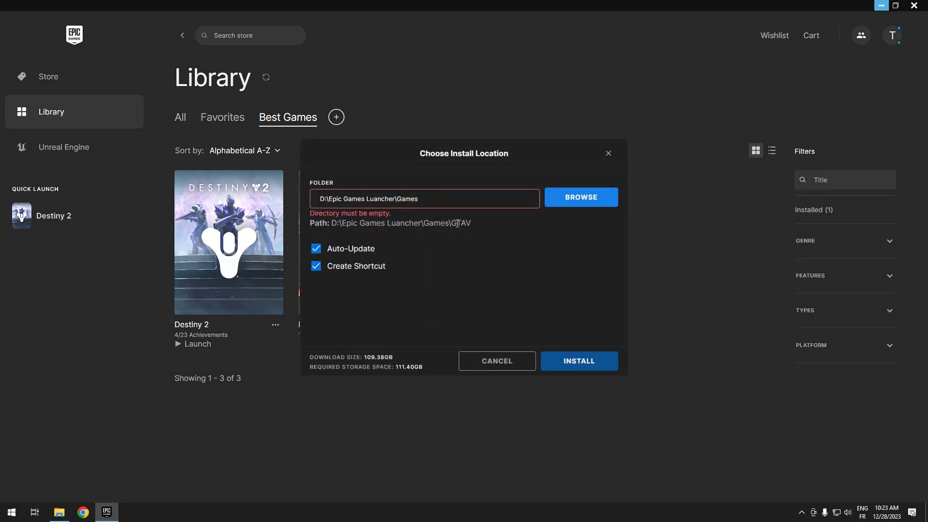
{"action": "left_click", "coordinate": [434, 234]}
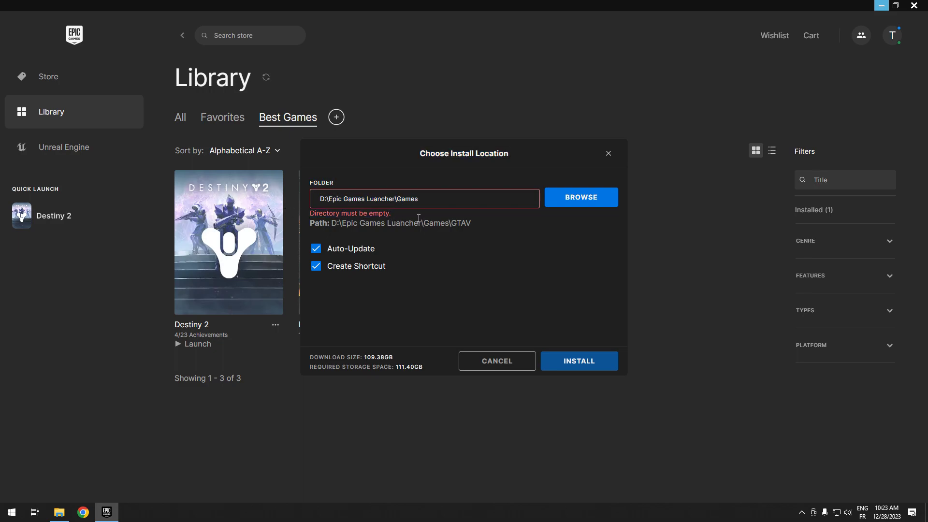
{"action": "left_click_drag", "start_coordinate": [387, 215], "coordinate": [303, 215]}
{"action": "left_click", "coordinate": [403, 222]}
{"action": "left_click_drag", "start_coordinate": [391, 213], "coordinate": [302, 209]}
{"action": "left_click", "coordinate": [397, 230]}
Step: Browse and pick the Epic Games Luancher folder as the install location
{"action": "left_click", "coordinate": [594, 207]}
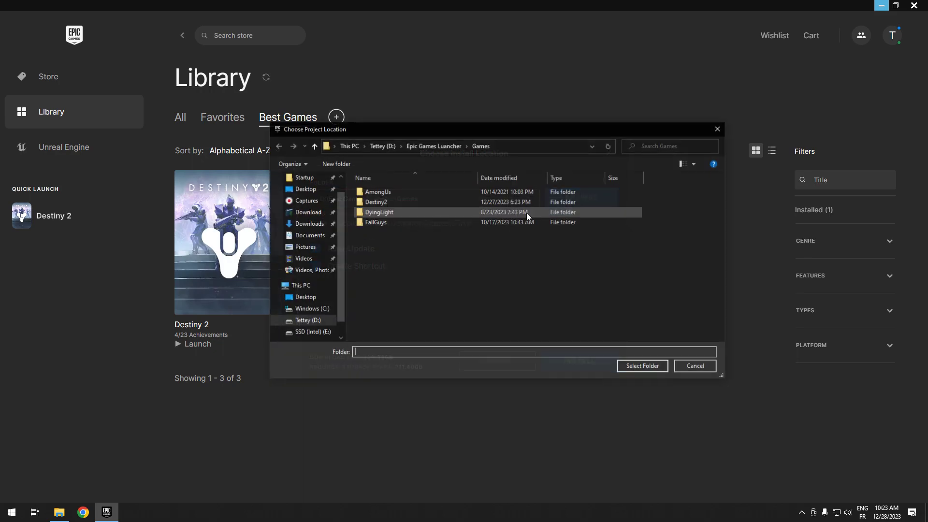
{"action": "left_click", "coordinate": [436, 146]}
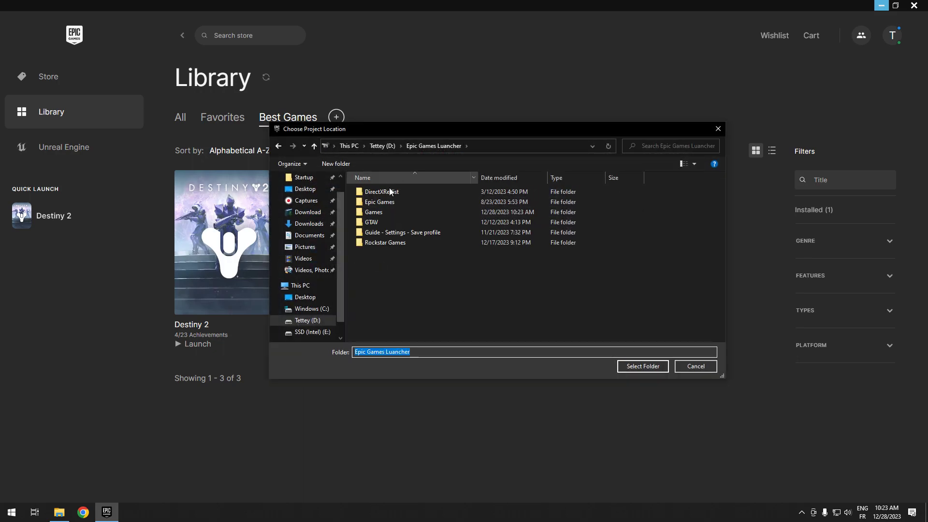
{"action": "left_click", "coordinate": [394, 211]}
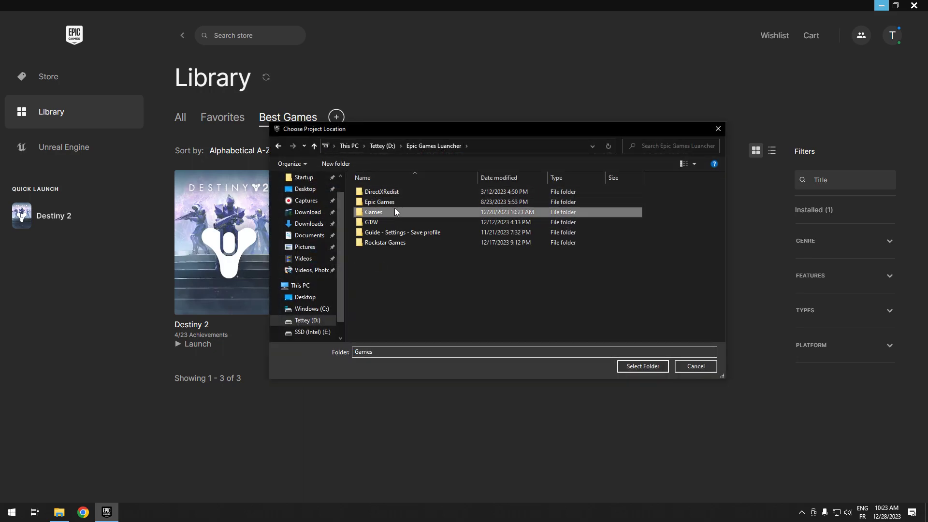
{"action": "left_click", "coordinate": [639, 368]}
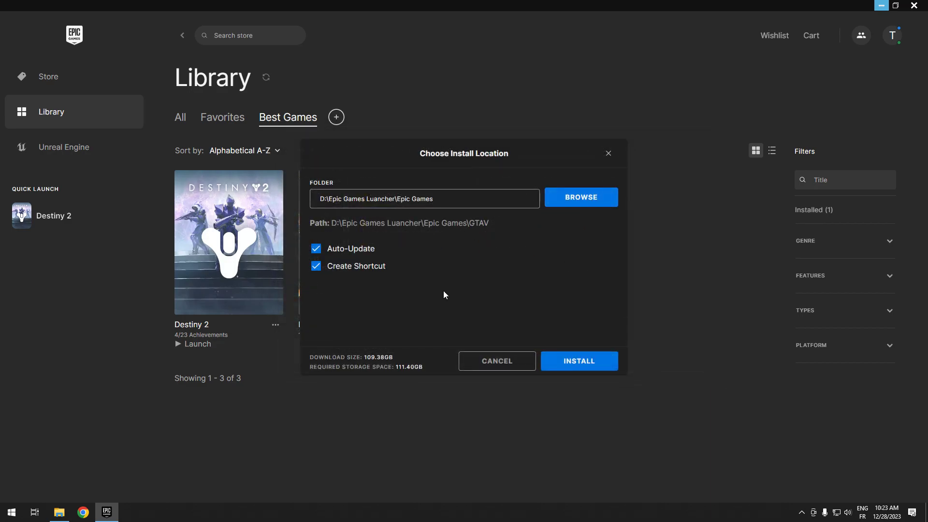
Step: Browse again and set the install folder to D:\Epic Games Luancher\Games, giving ...\Games\GTAV
{"action": "left_click", "coordinate": [580, 196]}
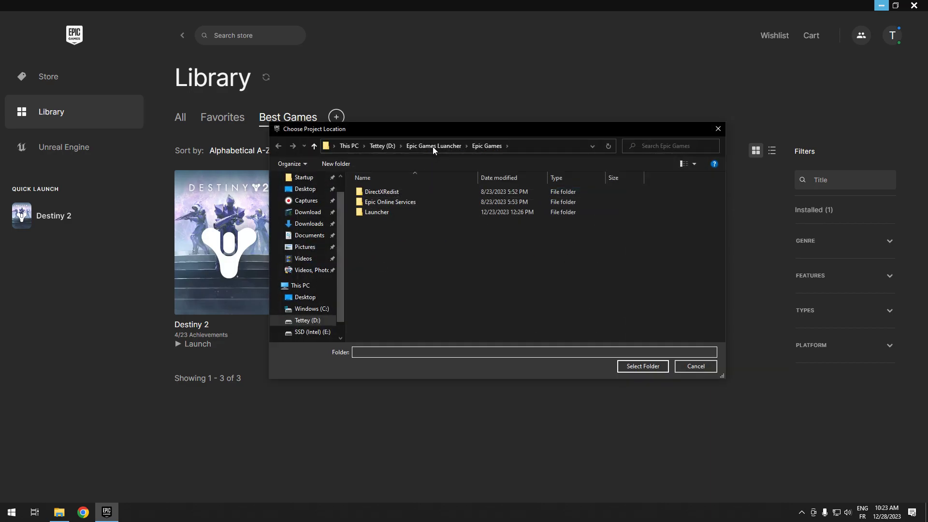
{"action": "left_click", "coordinate": [433, 146]}
{"action": "left_click", "coordinate": [382, 210]}
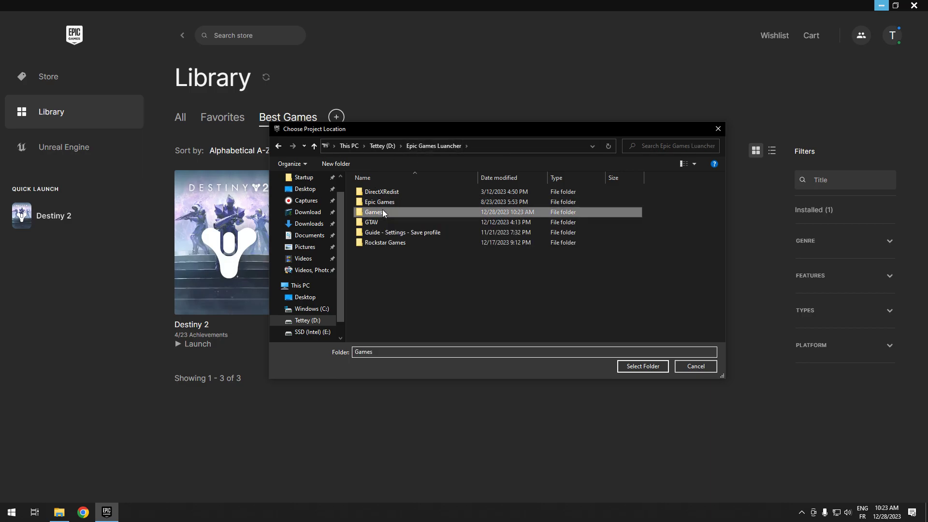
{"action": "left_click", "coordinate": [646, 366]}
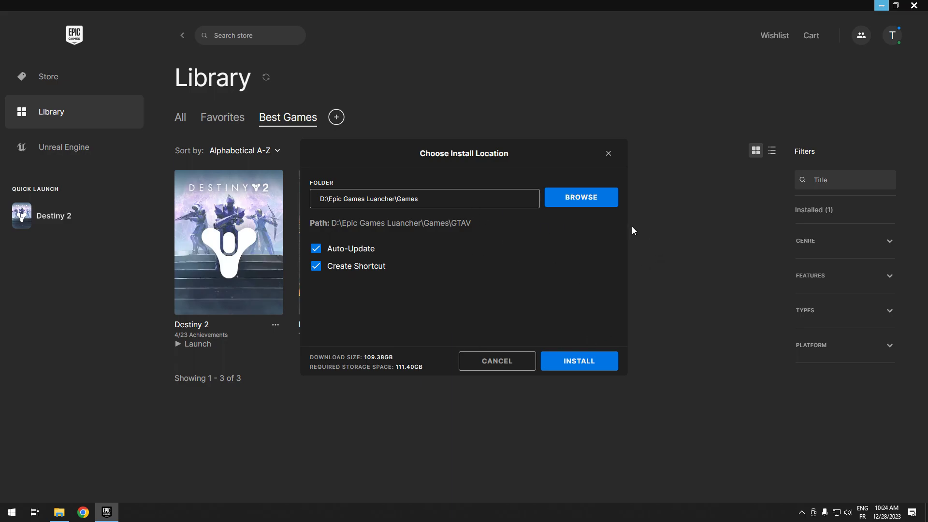
Step: Return to File Explorer and cut the GTAV folder from Epic Games Luancher
{"action": "left_click", "coordinate": [59, 512]}
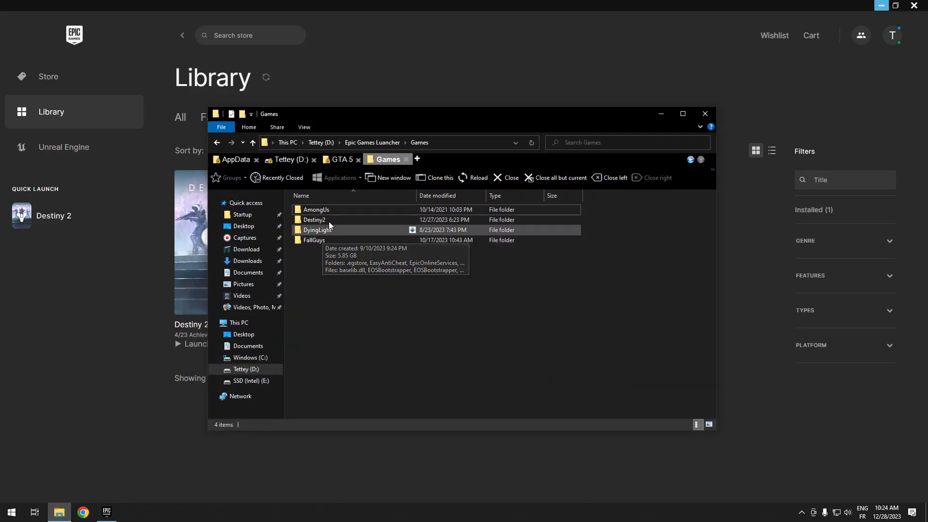
{"action": "left_click", "coordinate": [389, 144]}
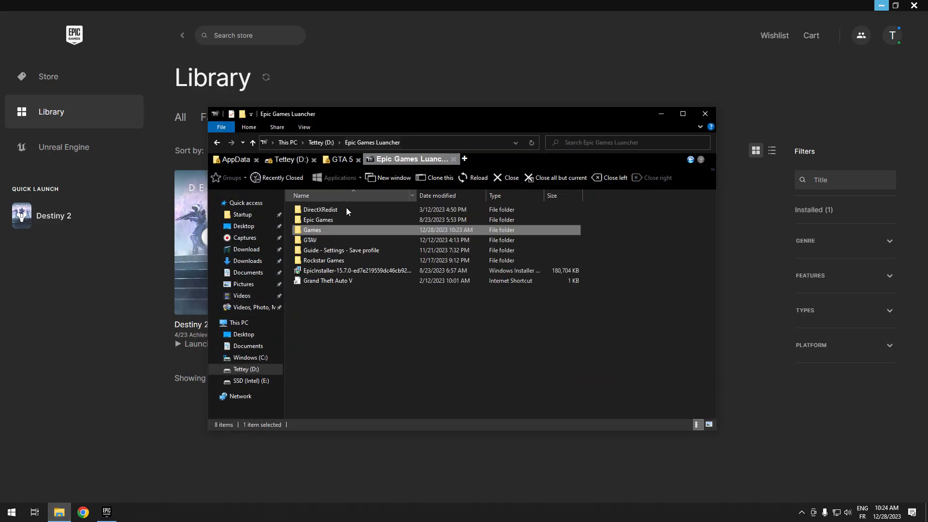
{"action": "left_click", "coordinate": [324, 243]}
{"action": "key", "text": "ctrl+x"}
Step: Paste GTAV into Games beside AmongUs, Destiny2, DyingLight and FallGuys, then return to the launcher
{"action": "double_click", "coordinate": [327, 230]}
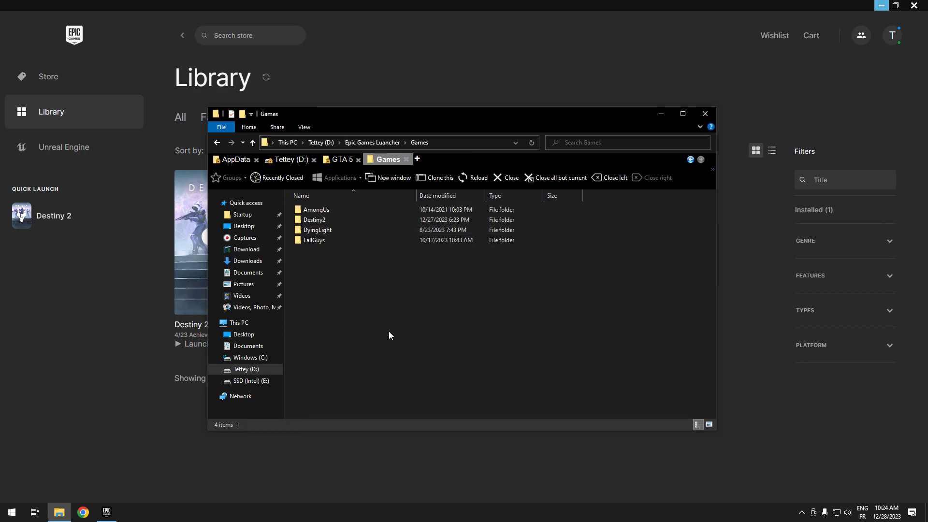
{"action": "key", "text": "ctrl+v"}
{"action": "left_click", "coordinate": [334, 294]}
{"action": "key", "text": "alt+Tab"}
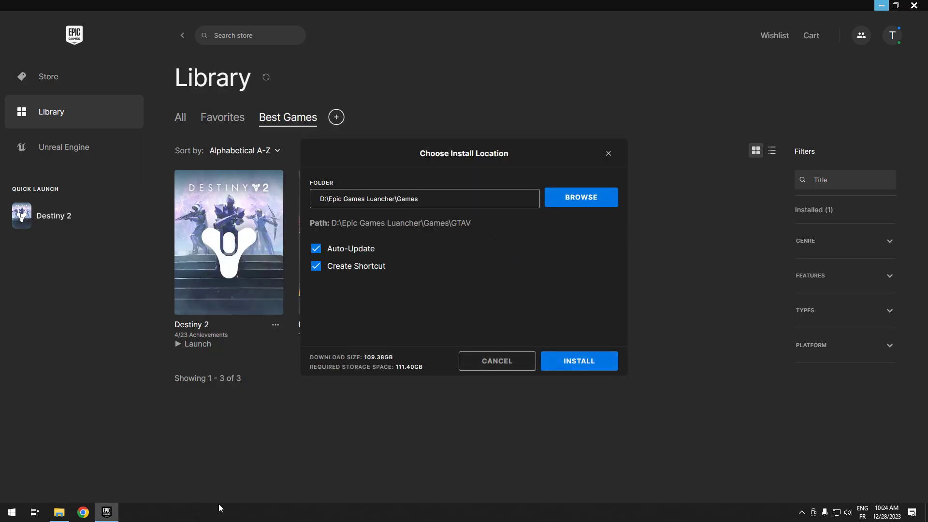
Step: Confirm INSTALL so GTA V verifies the existing Games\GTAV files, then hide Explorer to show the library
{"action": "left_click", "coordinate": [591, 366]}
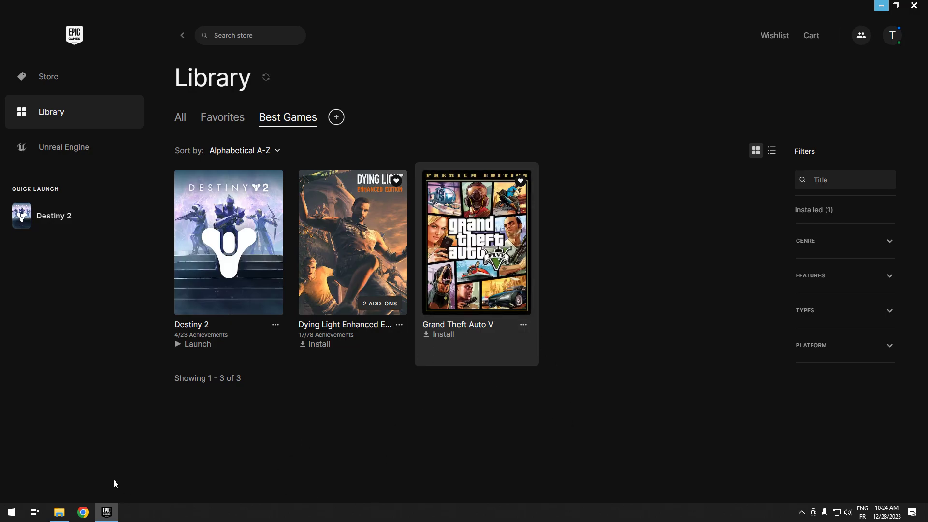
{"action": "left_click", "coordinate": [58, 516]}
{"action": "mouse_move", "coordinate": [475, 121]}
{"action": "left_mouse_down"}
{"action": "mouse_move", "coordinate": [554, 380]}
{"action": "mouse_move", "coordinate": [549, 460]}
{"action": "mouse_move", "coordinate": [445, 252]}
{"action": "left_mouse_up"}
{"action": "left_click", "coordinate": [623, 251]}
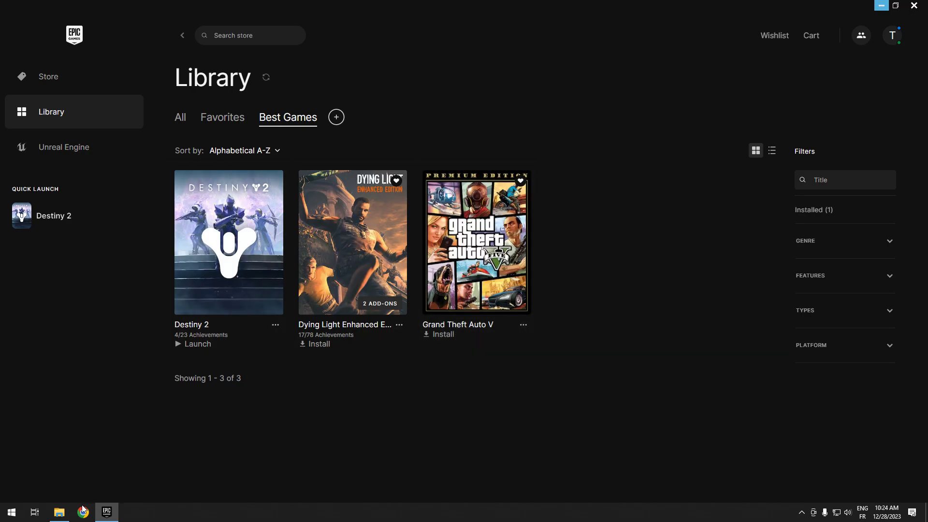
{"action": "right_click", "coordinate": [176, 515]}
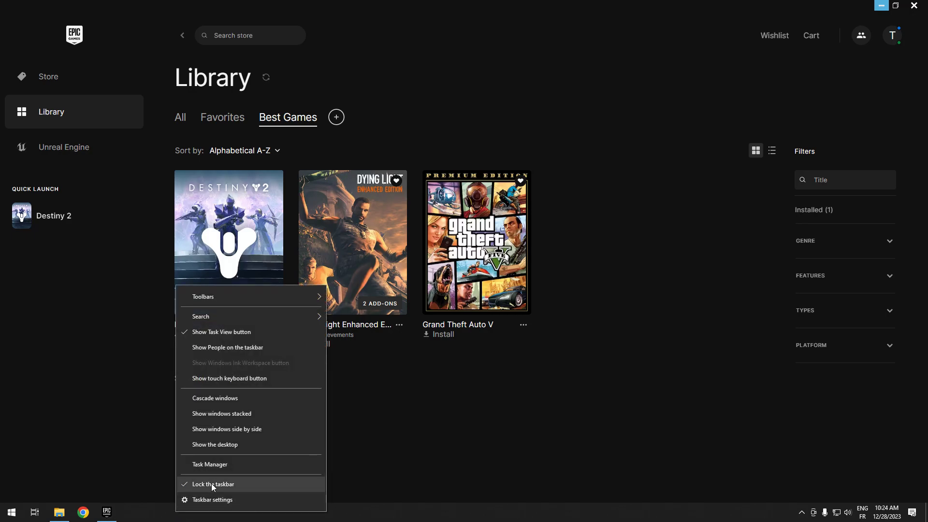
{"action": "left_click", "coordinate": [225, 470]}
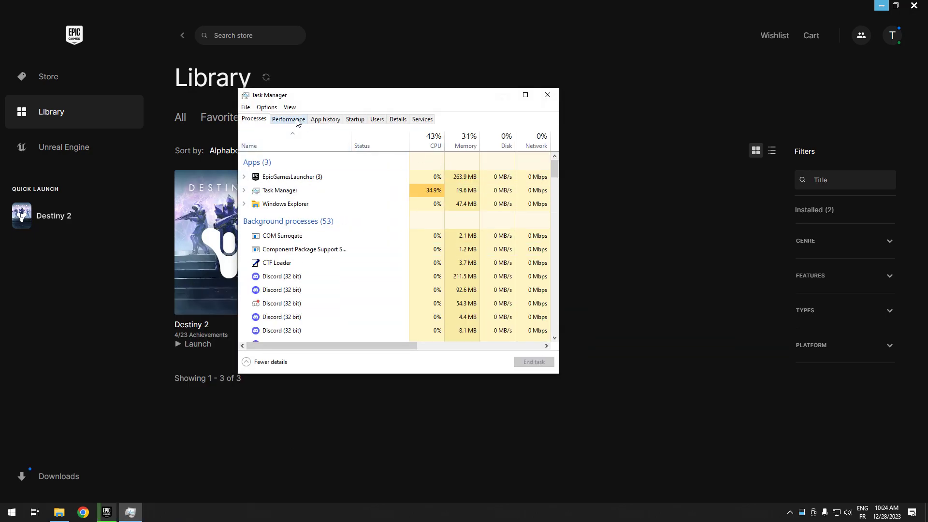
{"action": "left_click_drag", "start_coordinate": [324, 104], "coordinate": [612, 231]}
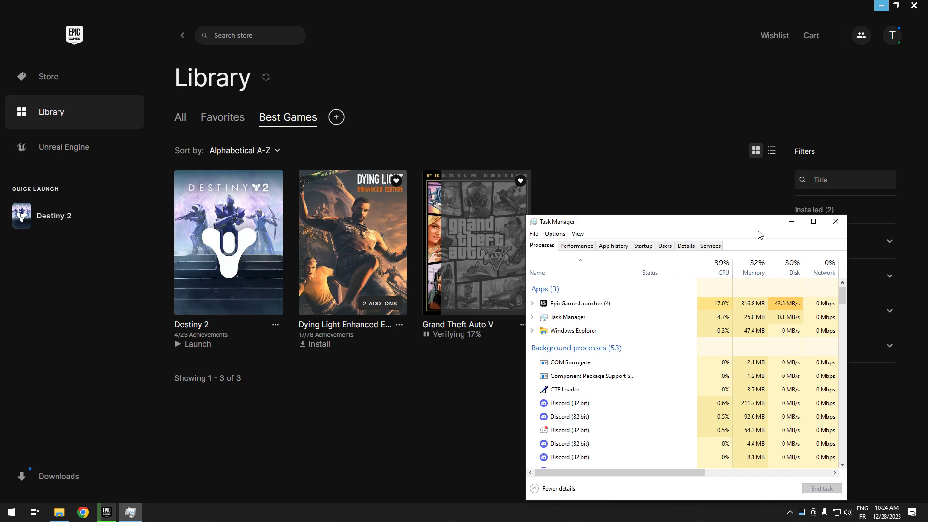
{"action": "left_click", "coordinate": [594, 246]}
{"action": "mouse_move", "coordinate": [627, 225]}
{"action": "left_mouse_down"}
{"action": "mouse_move", "coordinate": [658, 194]}
{"action": "mouse_move", "coordinate": [662, 139]}
{"action": "left_mouse_up"}
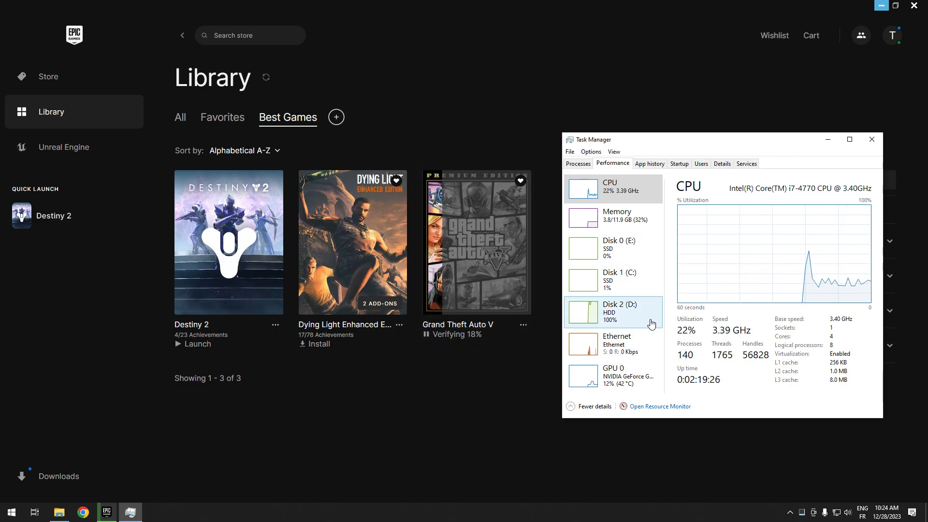
{"action": "left_click", "coordinate": [874, 140]}
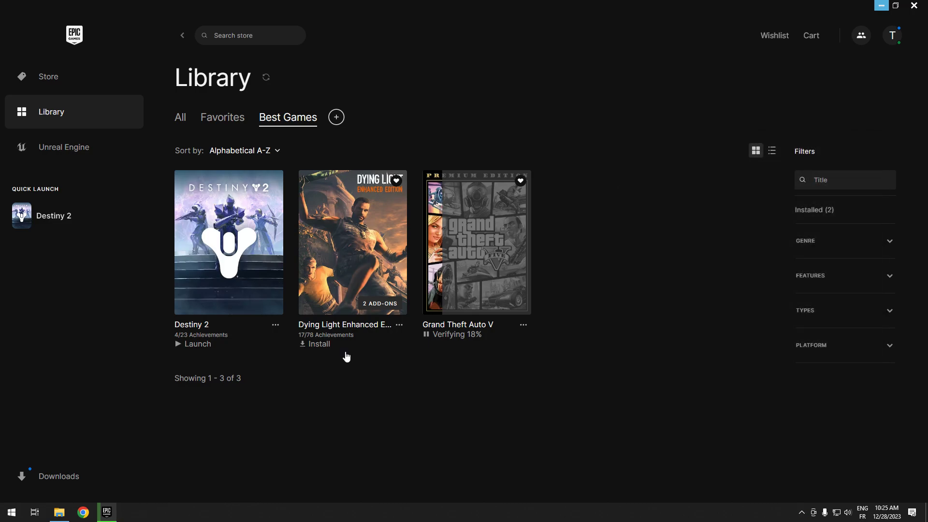
{"action": "left_click", "coordinate": [67, 512]}
{"action": "left_click", "coordinate": [294, 384]}
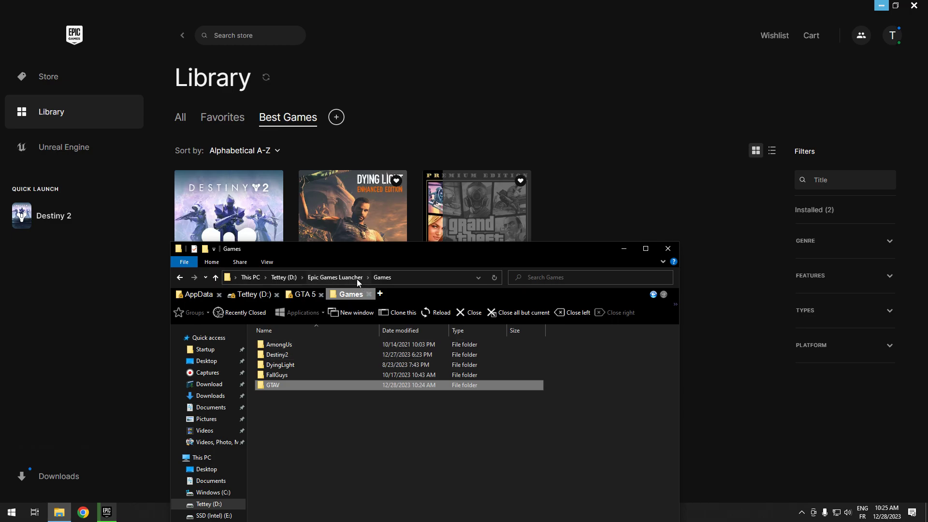
{"action": "mouse_move", "coordinate": [419, 256]}
{"action": "left_mouse_down"}
{"action": "mouse_move", "coordinate": [528, 435]}
{"action": "mouse_move", "coordinate": [448, 161]}
{"action": "left_mouse_up"}
{"action": "left_click", "coordinate": [373, 190]}
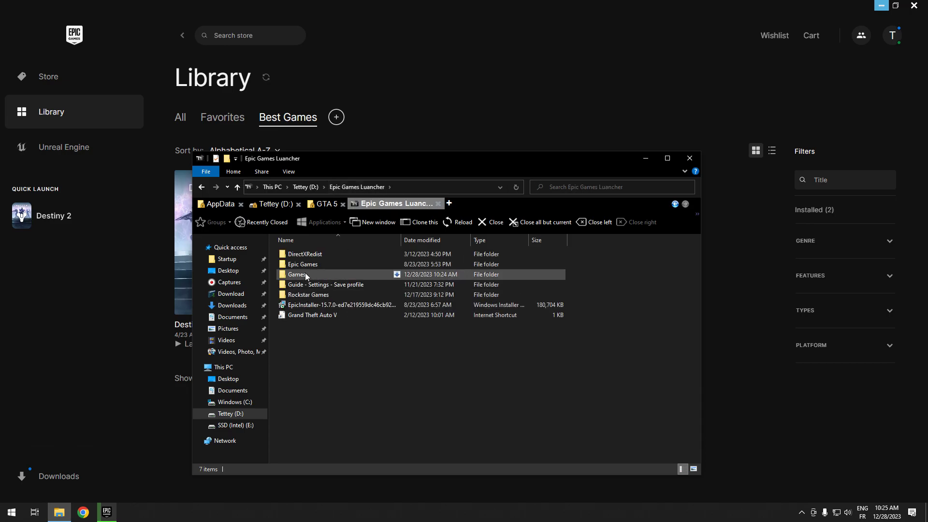
{"action": "mouse_move", "coordinate": [481, 155]}
{"action": "left_mouse_down"}
{"action": "mouse_move", "coordinate": [437, 379]}
{"action": "mouse_move", "coordinate": [448, 221]}
{"action": "left_mouse_up"}
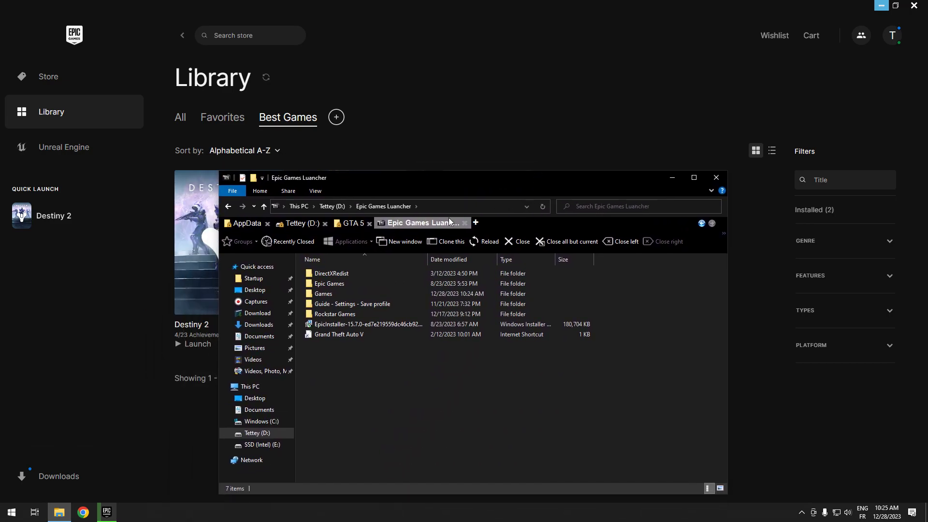
{"action": "left_click", "coordinate": [333, 206]}
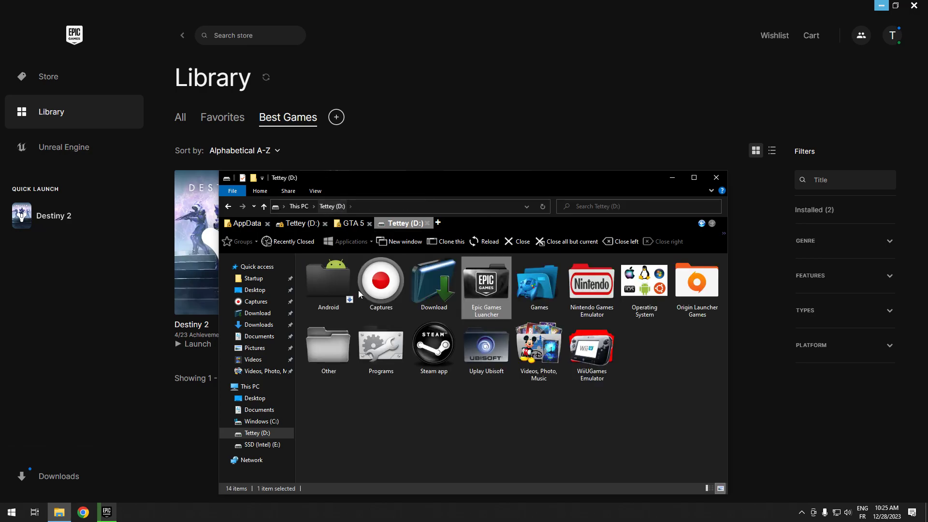
{"action": "double_click", "coordinate": [495, 303]}
{"action": "left_click", "coordinate": [330, 294]}
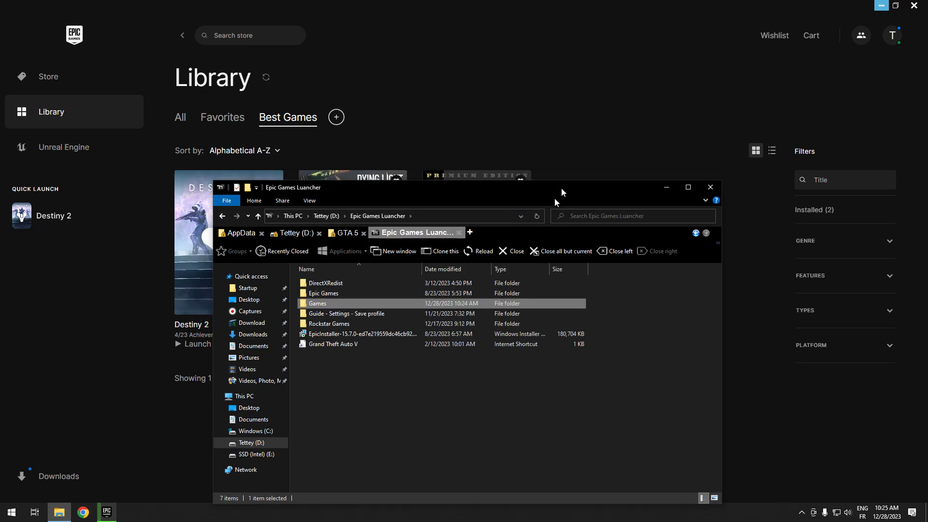
{"action": "mouse_move", "coordinate": [522, 178]}
{"action": "left_mouse_down"}
{"action": "mouse_move", "coordinate": [451, 389]}
{"action": "mouse_move", "coordinate": [543, 213]}
{"action": "left_mouse_up"}
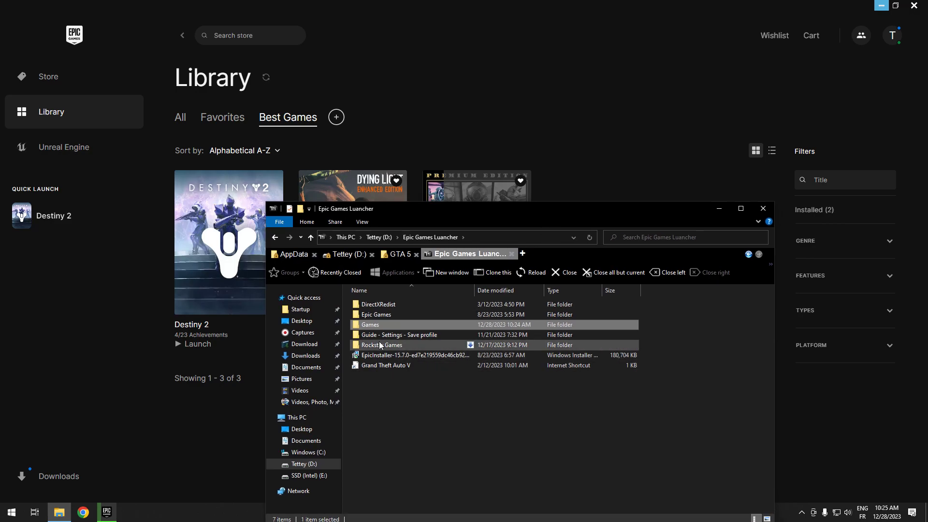
{"action": "double_click", "coordinate": [381, 323]}
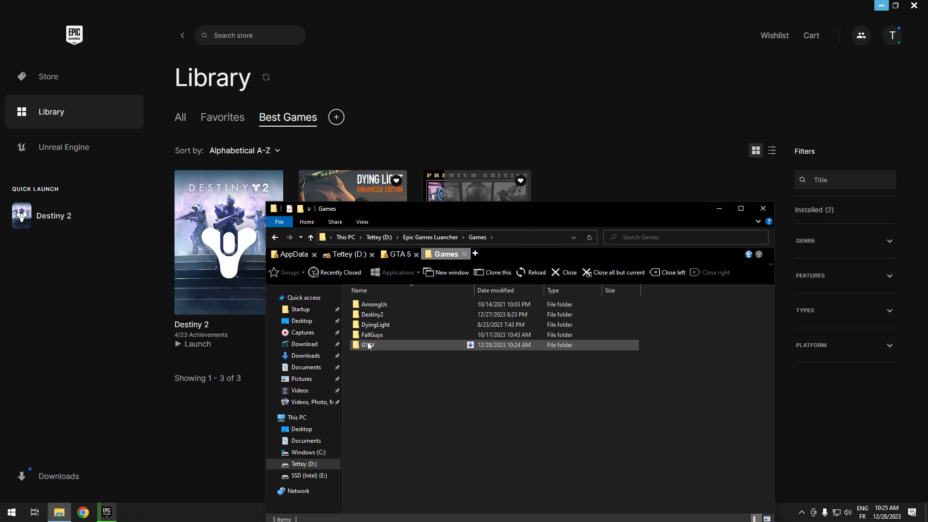
{"action": "left_click", "coordinate": [720, 210]}
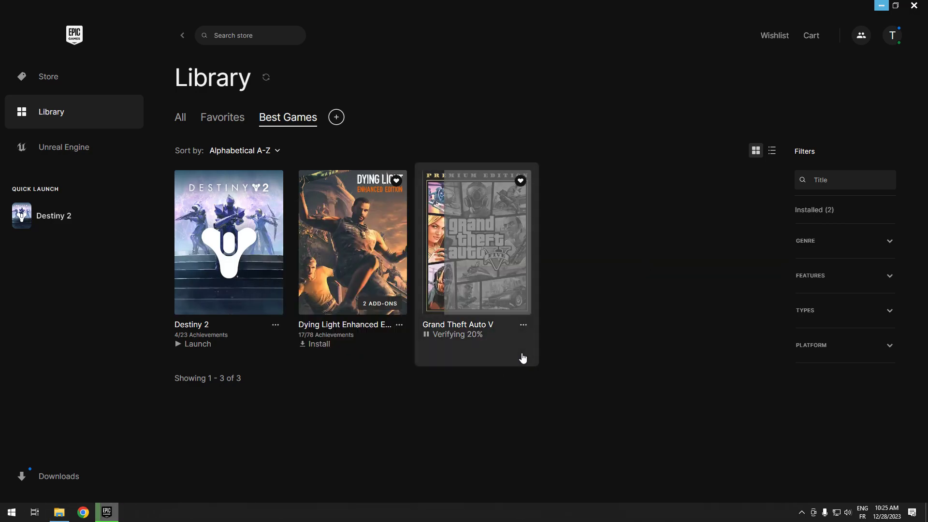